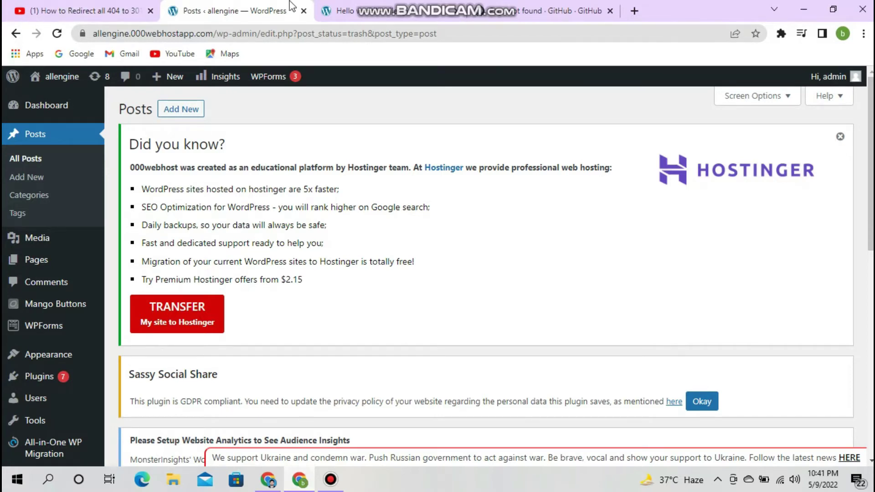
- Open the "Benifits of database" post from the homepage of the live allengine site
{"action": "left_click", "coordinate": [351, 6]}
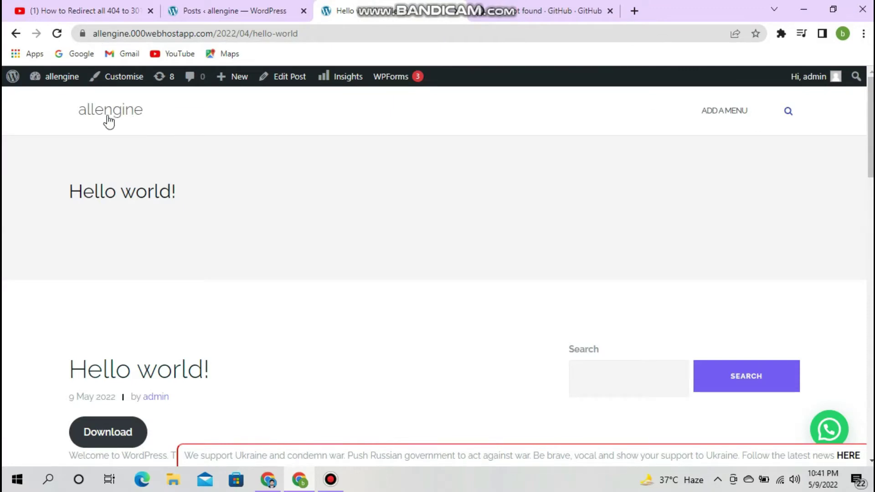
{"action": "left_click", "coordinate": [104, 121]}
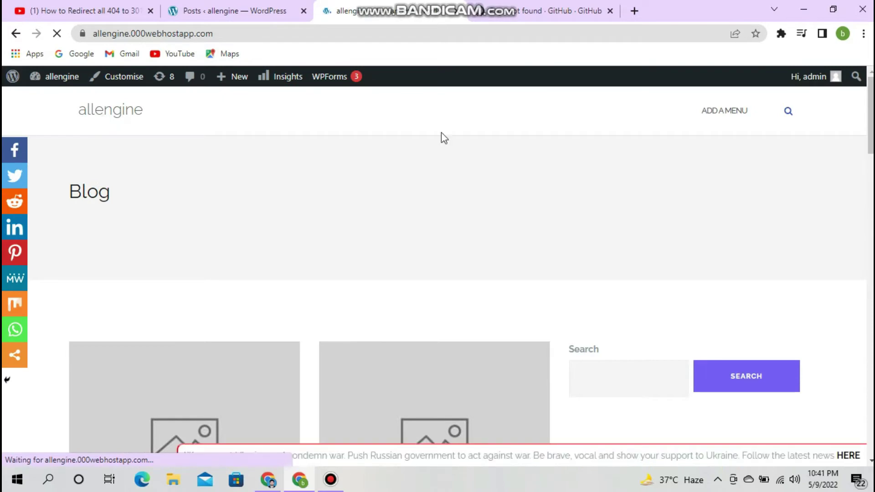
{"action": "scroll", "coordinate": [509, 210], "scroll_direction": "down", "scroll_amount": 6}
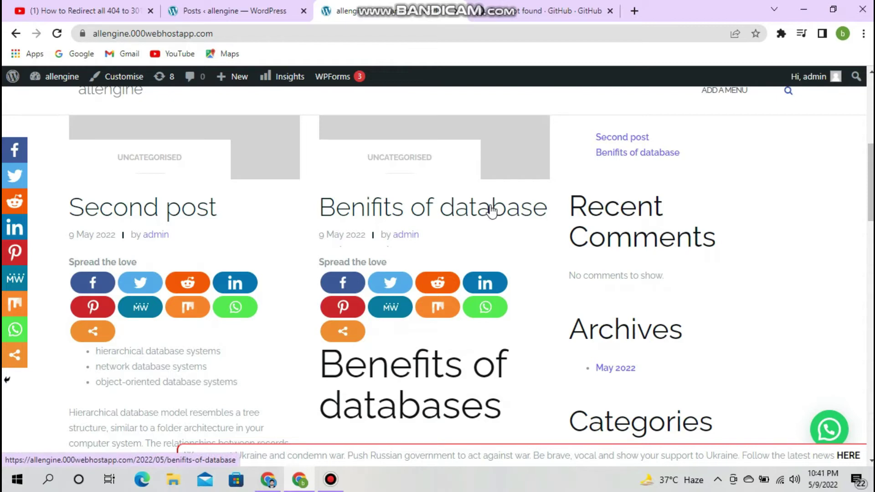
{"action": "left_click", "coordinate": [491, 210]}
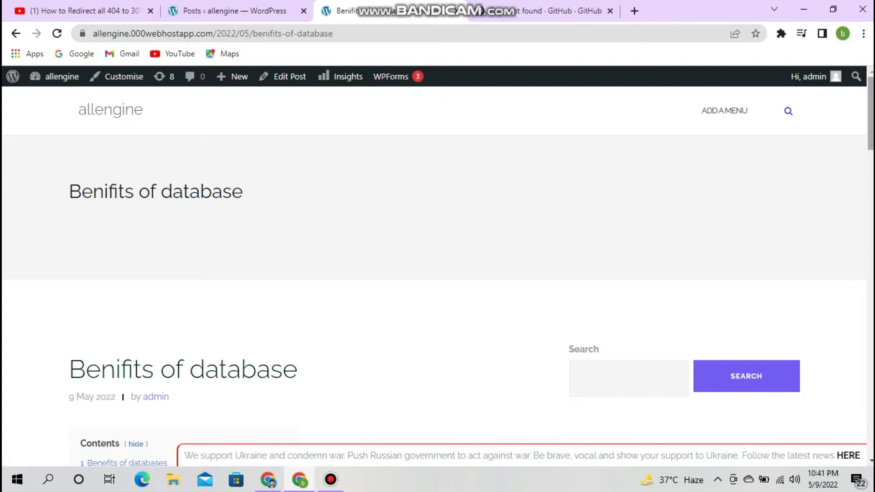
- Toggle the post's table of contents and jump to the "Two types of database structure" section
{"action": "scroll", "coordinate": [332, 153], "scroll_direction": "down", "scroll_amount": 5}
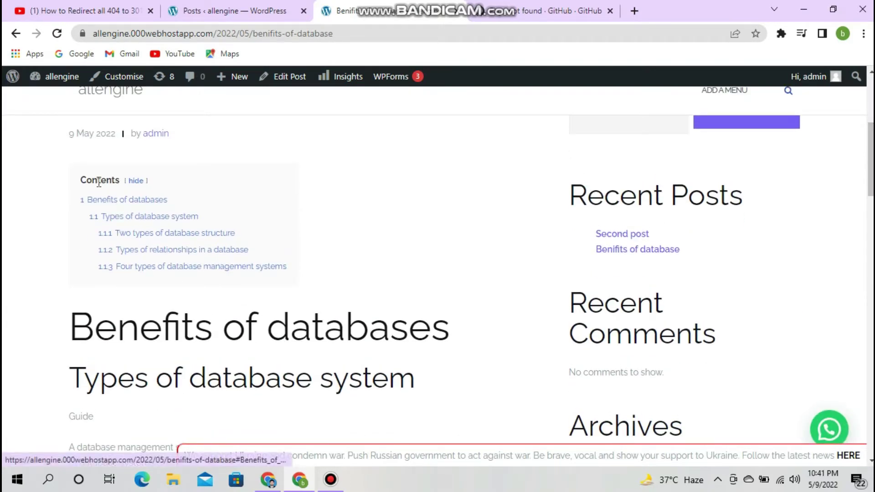
{"action": "left_click", "coordinate": [135, 182]}
{"action": "left_click", "coordinate": [135, 183]}
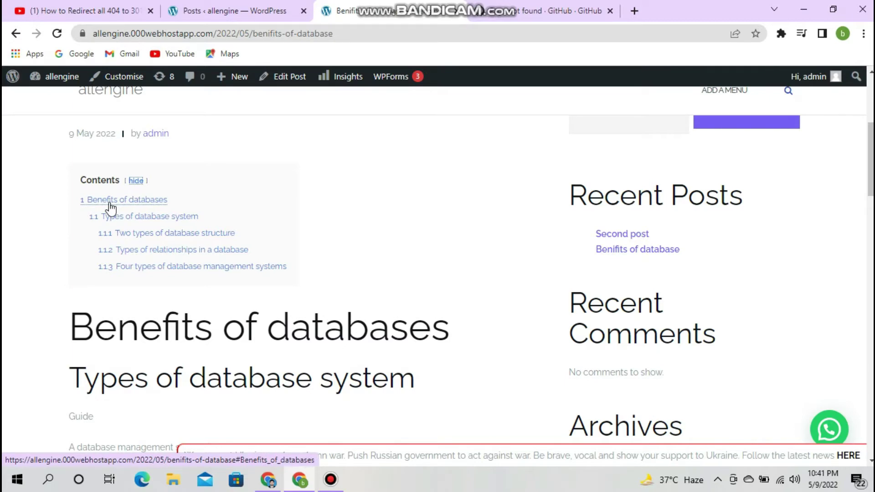
{"action": "left_click", "coordinate": [144, 235]}
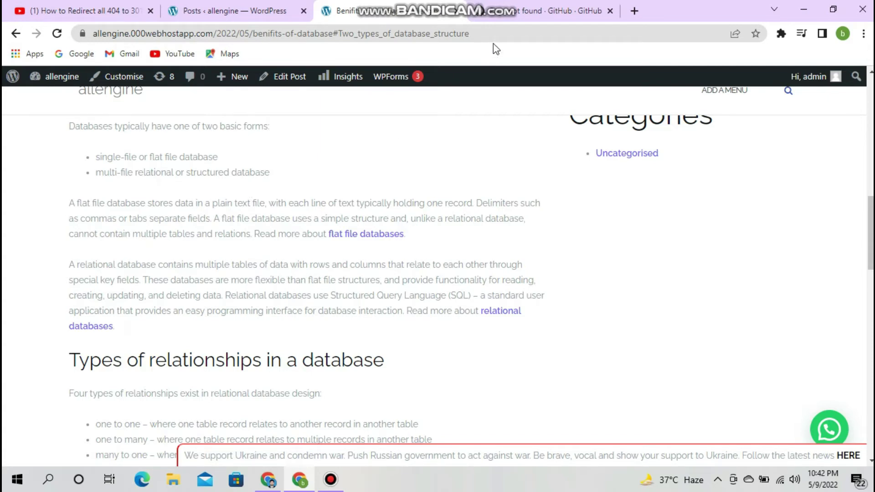
- View the example GitHub 404 page and open the list of all posts in the WordPress admin
{"action": "left_click", "coordinate": [500, 6]}
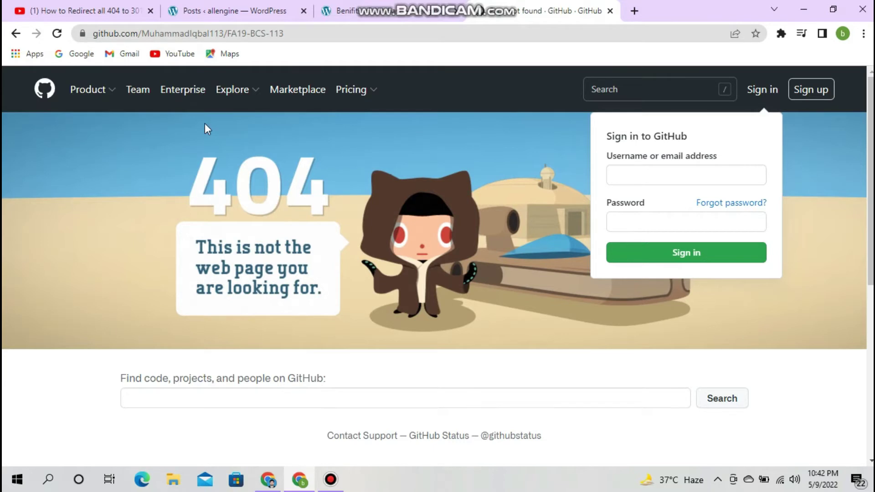
{"action": "left_click", "coordinate": [191, 6]}
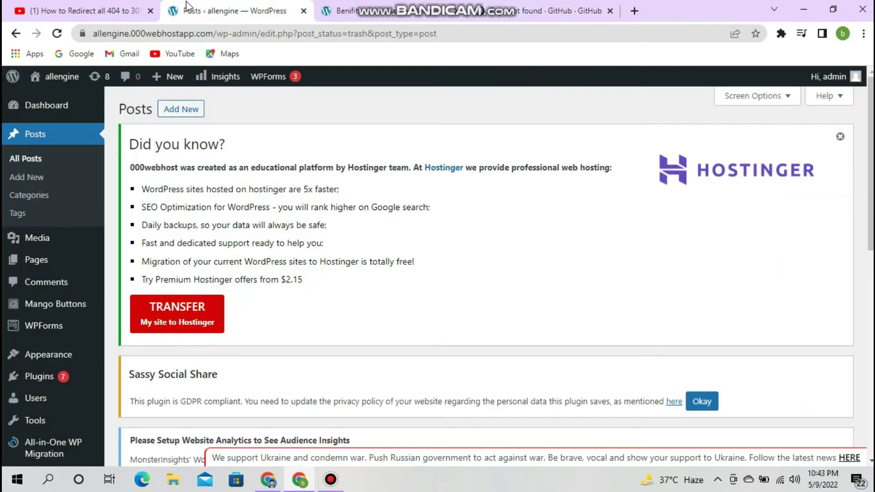
{"action": "left_click", "coordinate": [28, 161]}
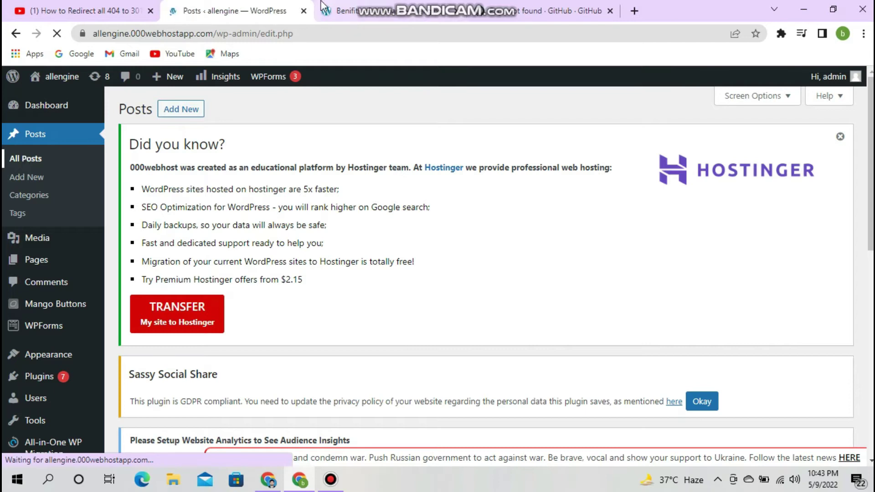
- Return to the live blog's homepage and look through the content of its listed posts
{"action": "left_click", "coordinate": [387, 10]}
{"action": "left_click_drag", "start_coordinate": [871, 232], "coordinate": [870, 111]}
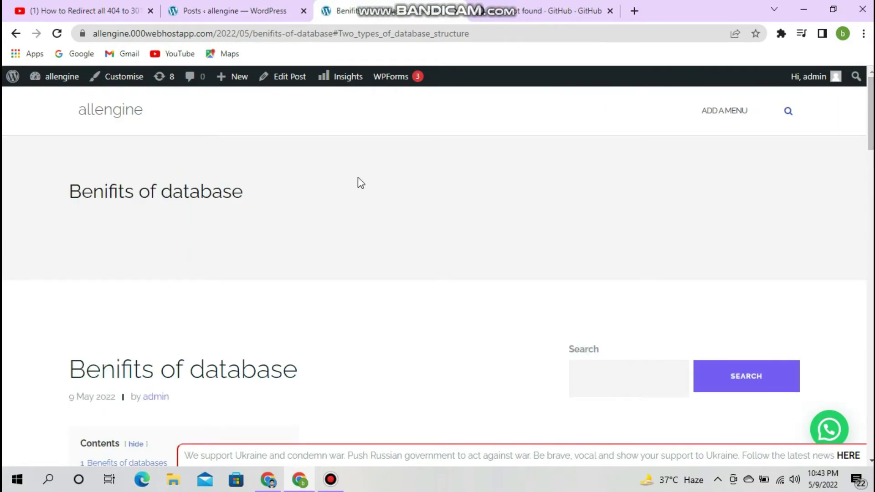
{"action": "left_click", "coordinate": [126, 117]}
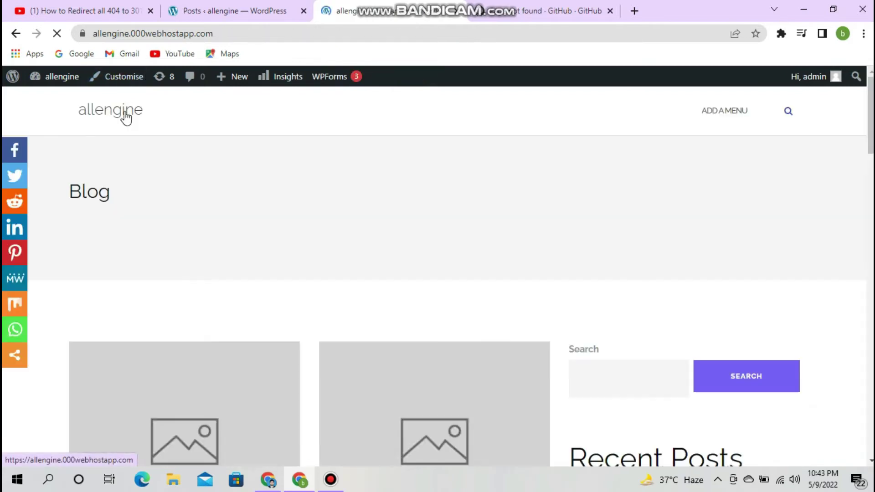
{"action": "left_click_drag", "start_coordinate": [870, 116], "coordinate": [870, 138]}
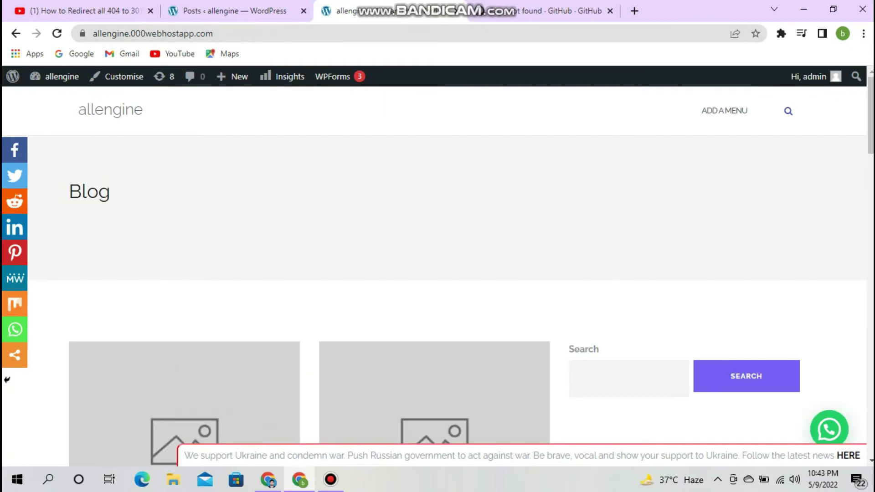
{"action": "left_click", "coordinate": [124, 119]}
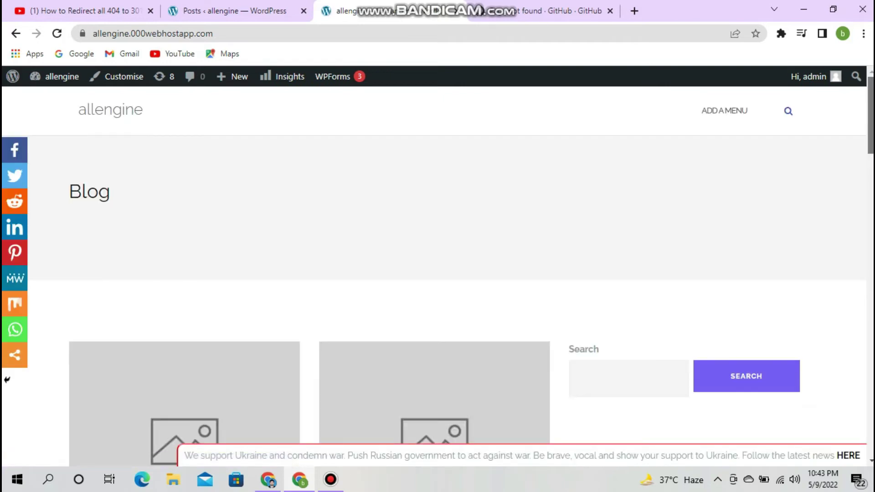
{"action": "scroll", "coordinate": [438, 292], "scroll_direction": "down", "scroll_amount": 5}
{"action": "scroll", "coordinate": [437, 292], "scroll_direction": "down", "scroll_amount": 8}
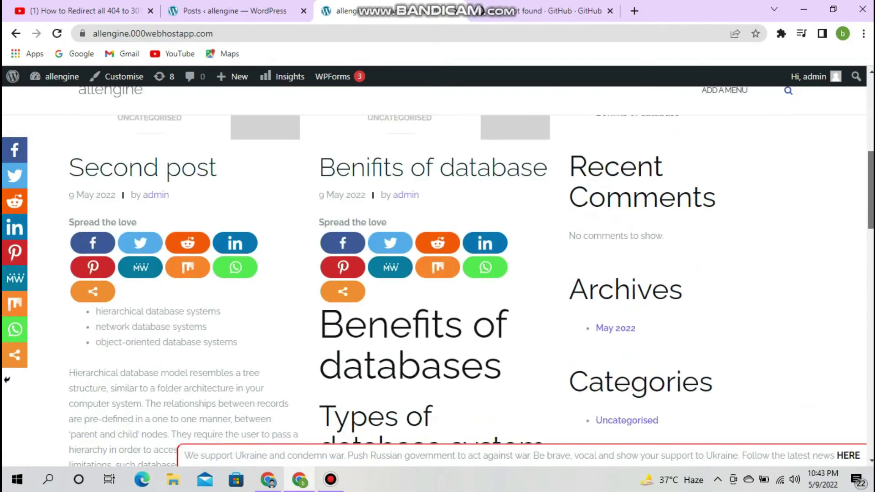
{"action": "scroll", "coordinate": [438, 292], "scroll_direction": "down", "scroll_amount": 4}
{"action": "scroll", "coordinate": [437, 292], "scroll_direction": "down", "scroll_amount": 9}
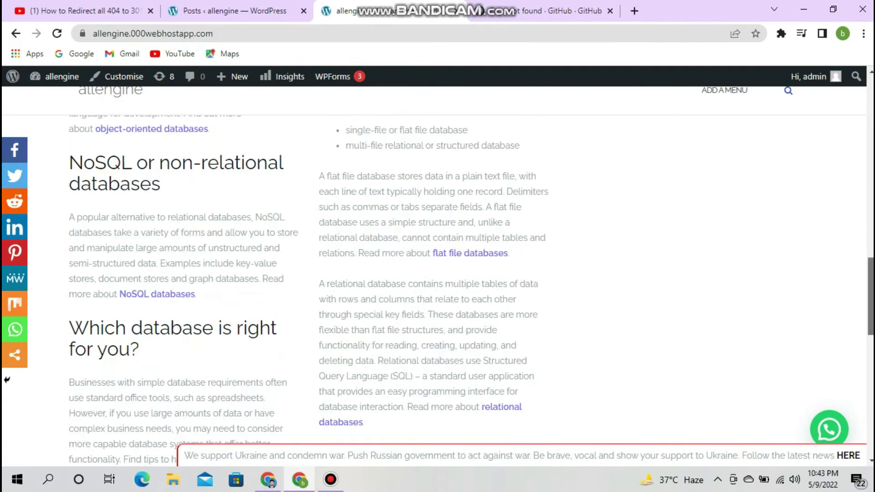
{"action": "scroll", "coordinate": [438, 292], "scroll_direction": "down", "scroll_amount": 7}
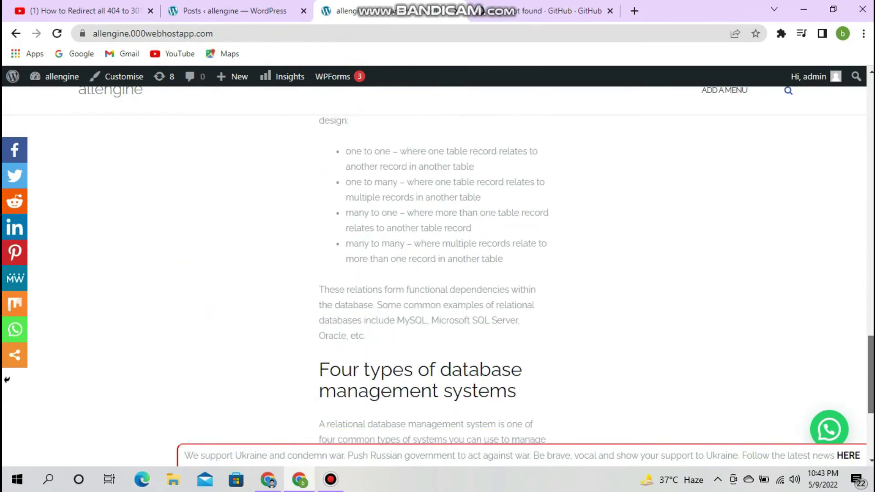
{"action": "scroll", "coordinate": [437, 291], "scroll_direction": "up", "scroll_amount": 16}
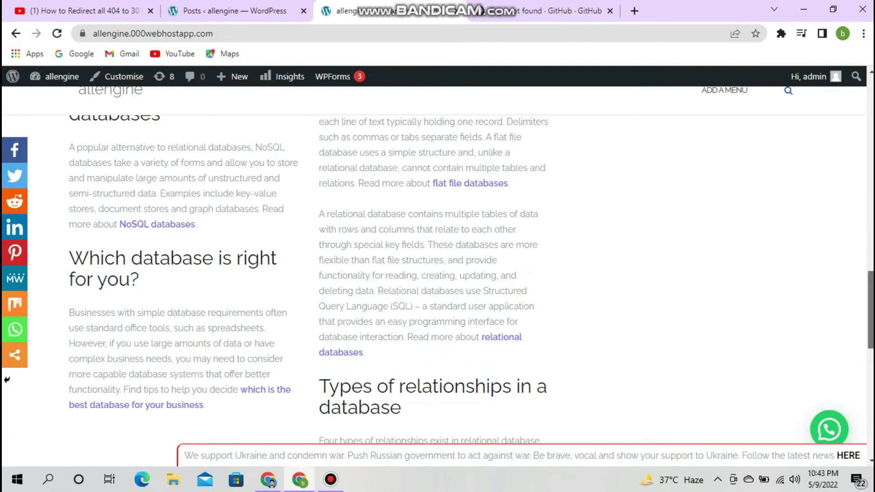
{"action": "scroll", "coordinate": [438, 291], "scroll_direction": "up", "scroll_amount": 9}
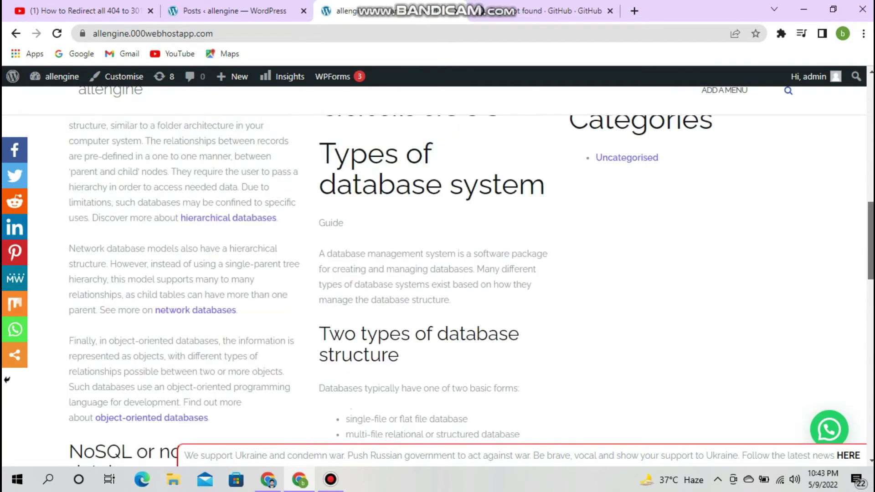
{"action": "scroll", "coordinate": [412, 242], "scroll_direction": "up", "scroll_amount": 3}
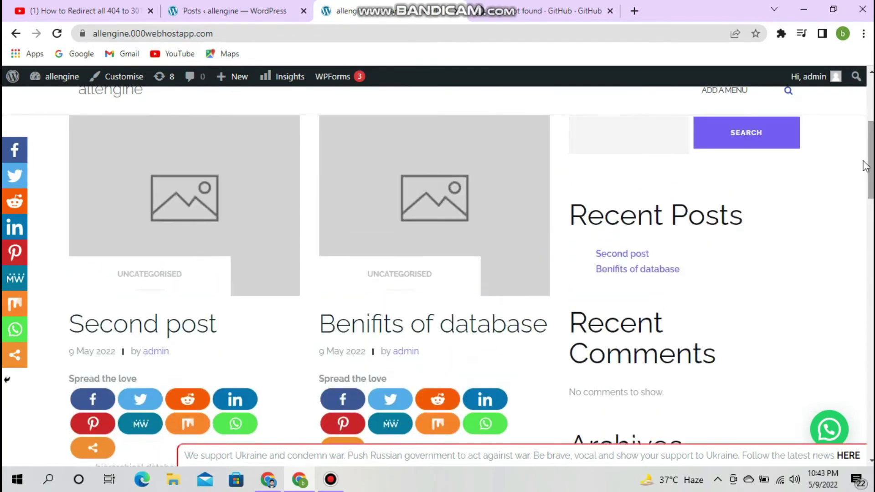
- Try to open "Second post", return to the homepage, and look through the "Benifits of database" post instead
{"action": "left_click", "coordinate": [120, 340]}
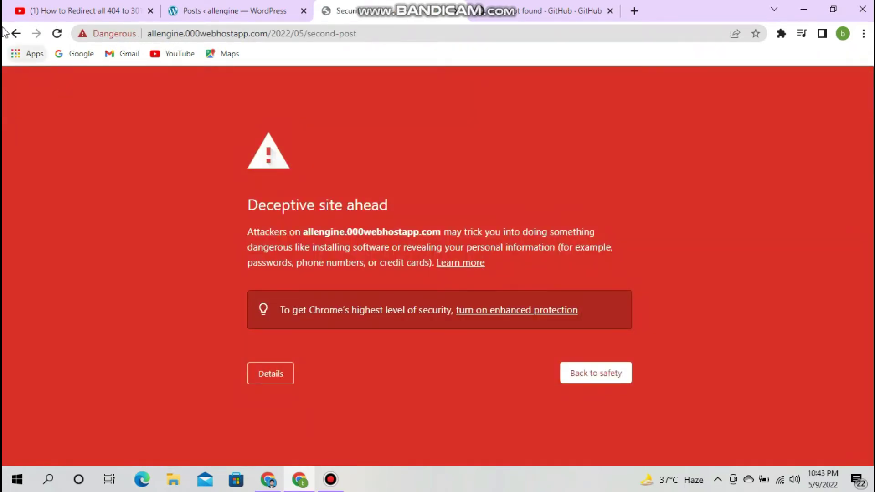
{"action": "left_click", "coordinate": [16, 33]}
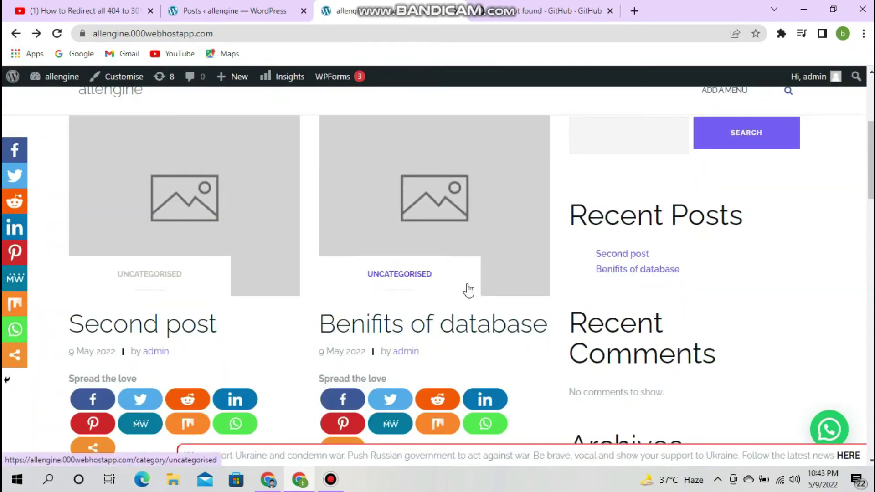
{"action": "left_click", "coordinate": [475, 328]}
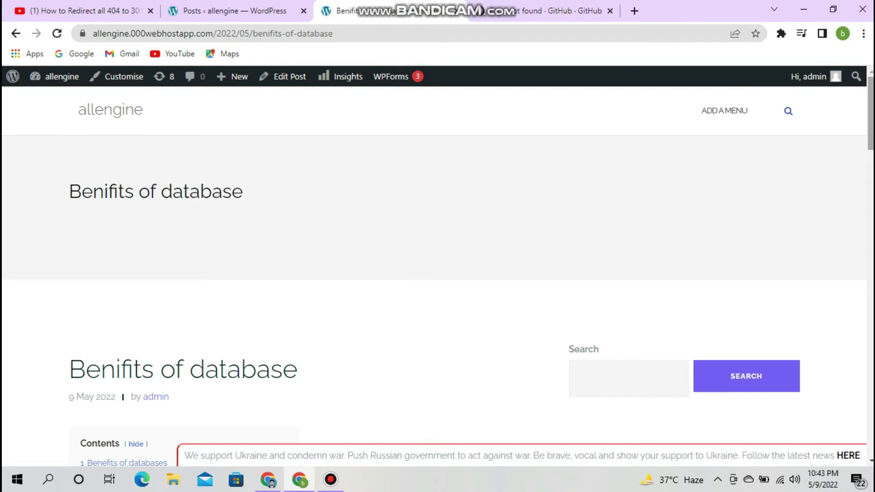
{"action": "scroll", "coordinate": [870, 114], "scroll_direction": "down", "scroll_amount": 15}
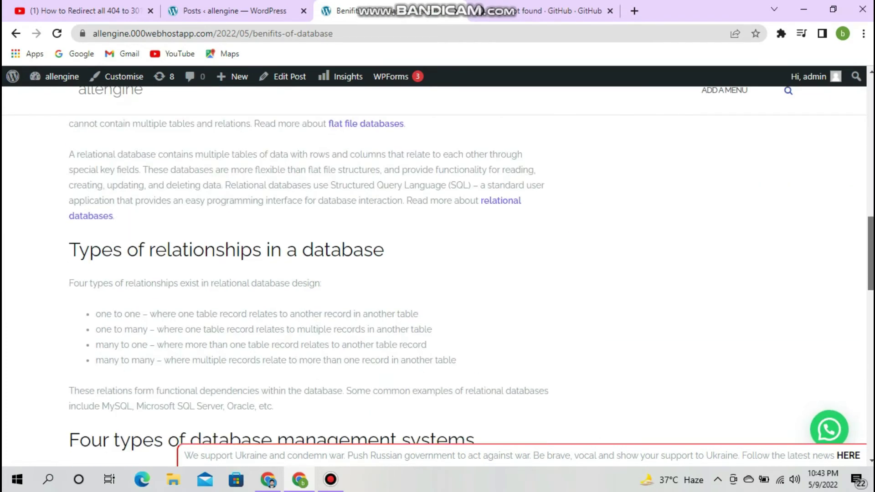
{"action": "scroll", "coordinate": [870, 114], "scroll_direction": "up", "scroll_amount": 15}
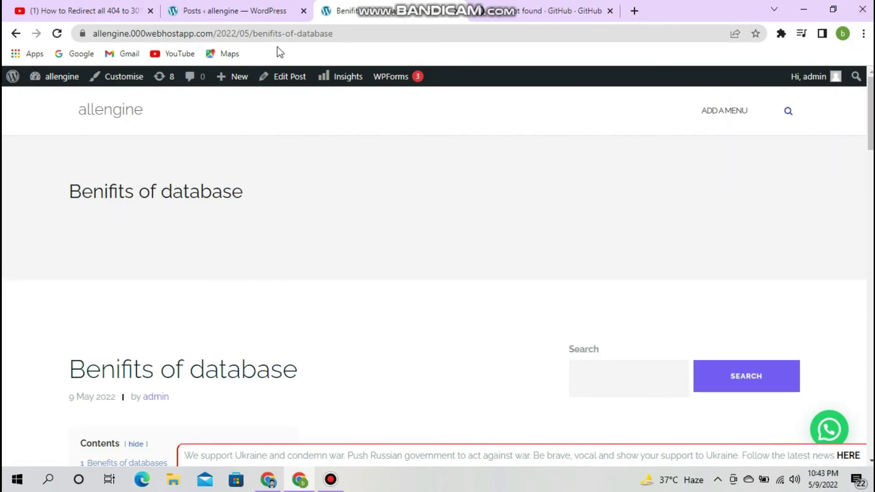
- Move the "Benifits of database" post to the bin from the WordPress posts list
{"action": "left_click", "coordinate": [269, 7]}
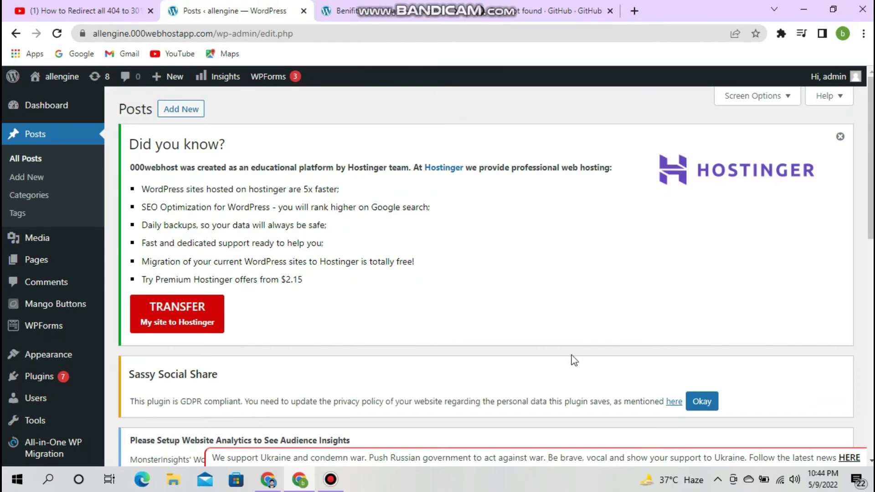
{"action": "scroll", "coordinate": [486, 273], "scroll_direction": "down", "scroll_amount": 10}
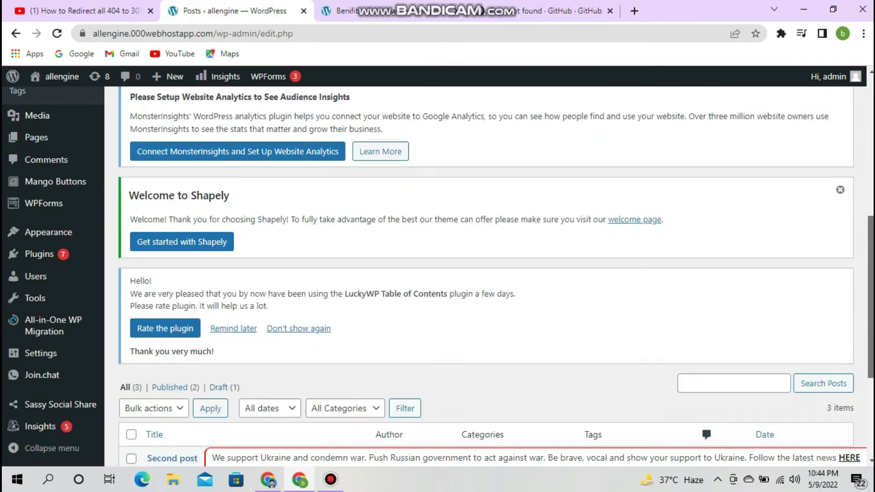
{"action": "scroll", "coordinate": [486, 274], "scroll_direction": "down", "scroll_amount": 3}
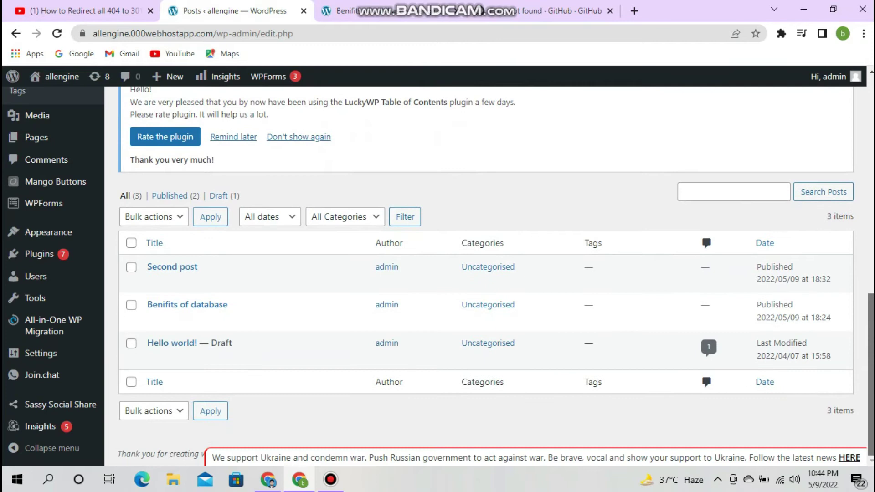
{"action": "mouse_move", "coordinate": [175, 315]}
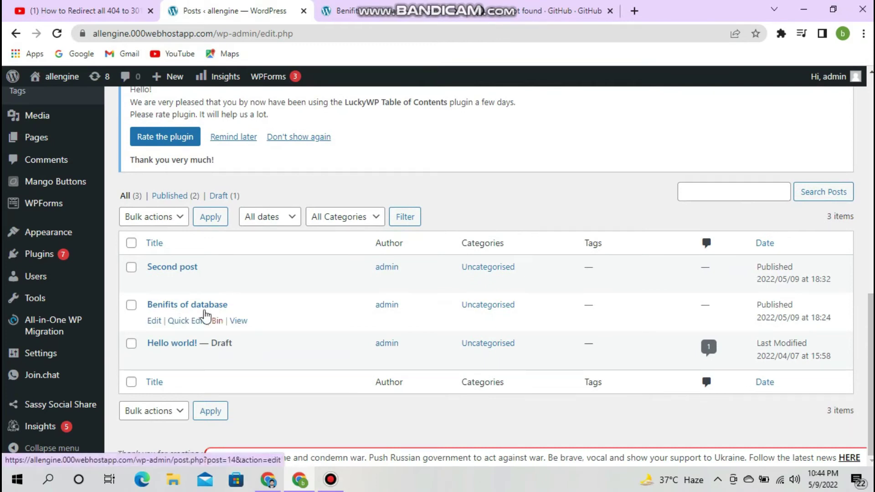
{"action": "left_click", "coordinate": [217, 321]}
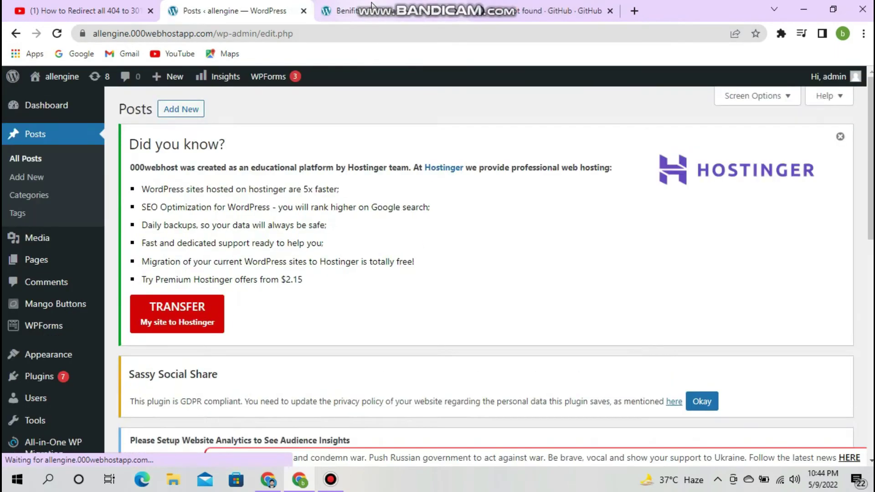
- Reload the live page of the binned "Benifits of database" post to check its URL
{"action": "left_click", "coordinate": [373, 10]}
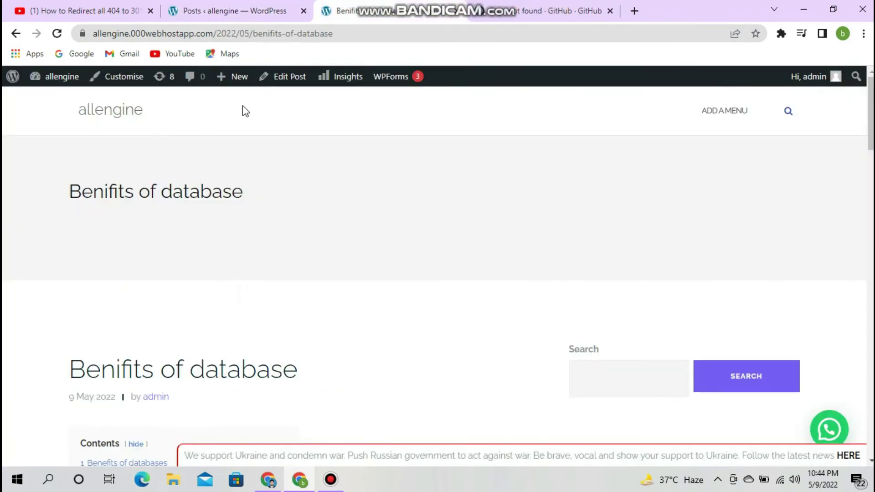
{"action": "left_click", "coordinate": [58, 33]}
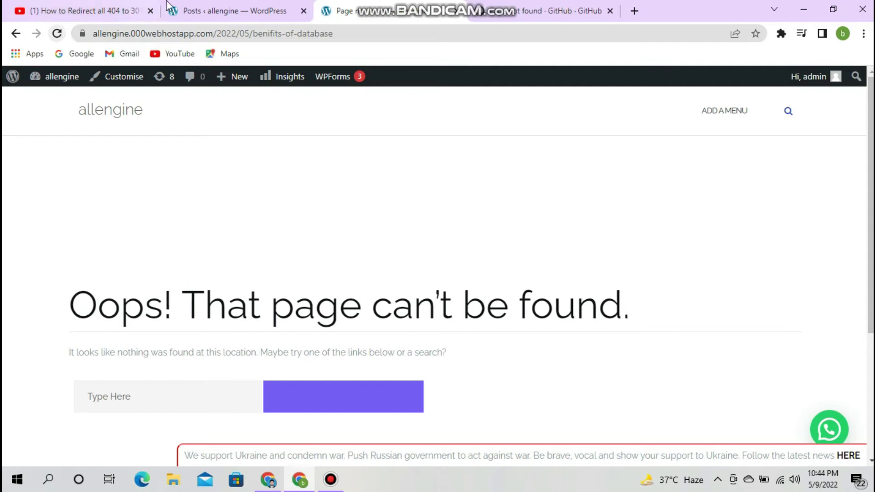
- Open the list of installed plugins in the WordPress admin
{"action": "left_click", "coordinate": [193, 6]}
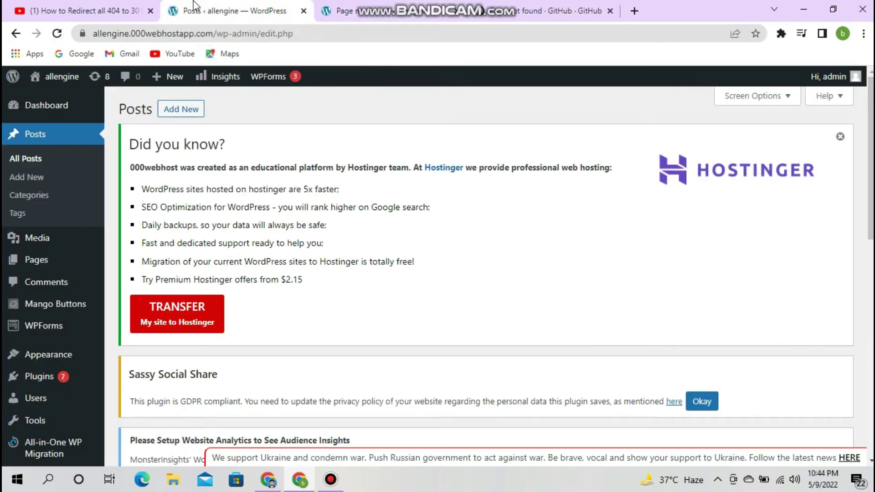
{"action": "mouse_move", "coordinate": [44, 356]}
{"action": "mouse_move", "coordinate": [41, 377]}
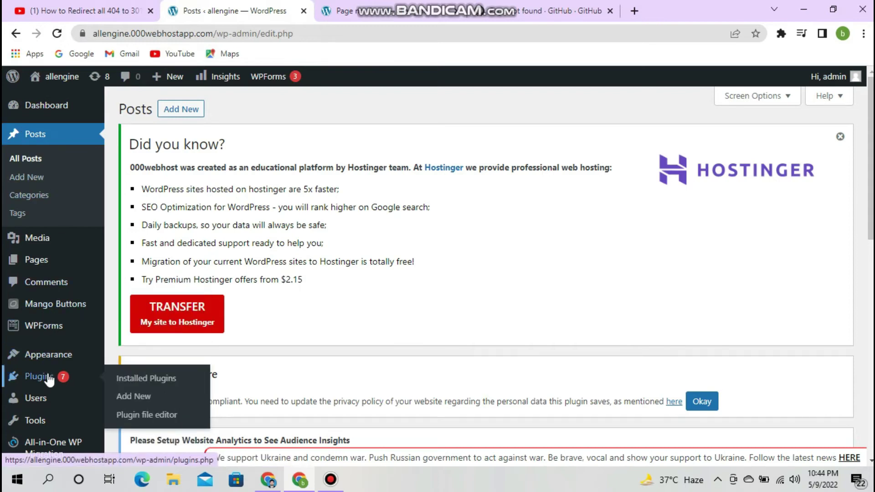
{"action": "left_click", "coordinate": [130, 383]}
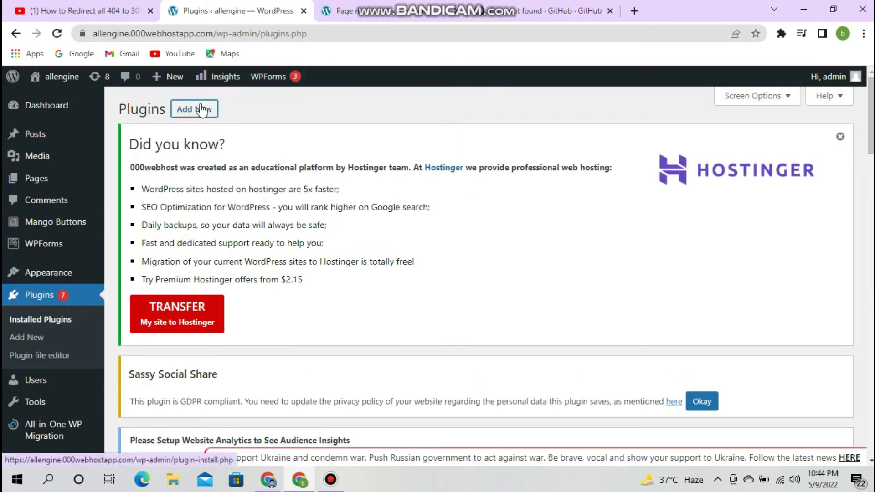
- Search the WordPress plugin directory for "404 to 301" to find a plugin to add
{"action": "left_click", "coordinate": [202, 111]}
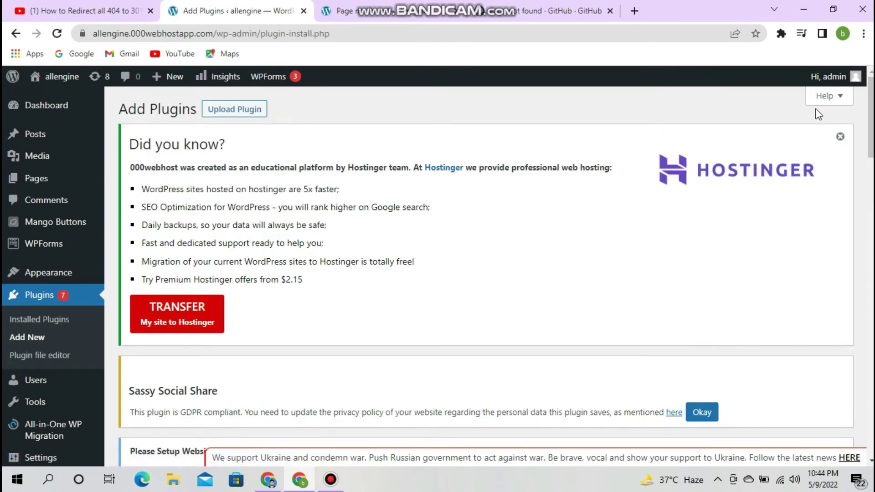
{"action": "left_click_drag", "start_coordinate": [870, 114], "coordinate": [869, 200]}
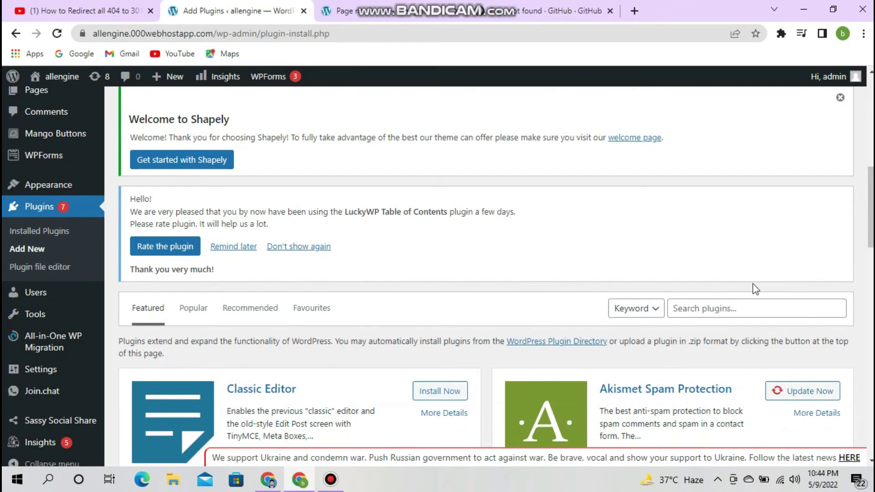
{"action": "left_click", "coordinate": [739, 303]}
{"action": "type", "text": "4"}
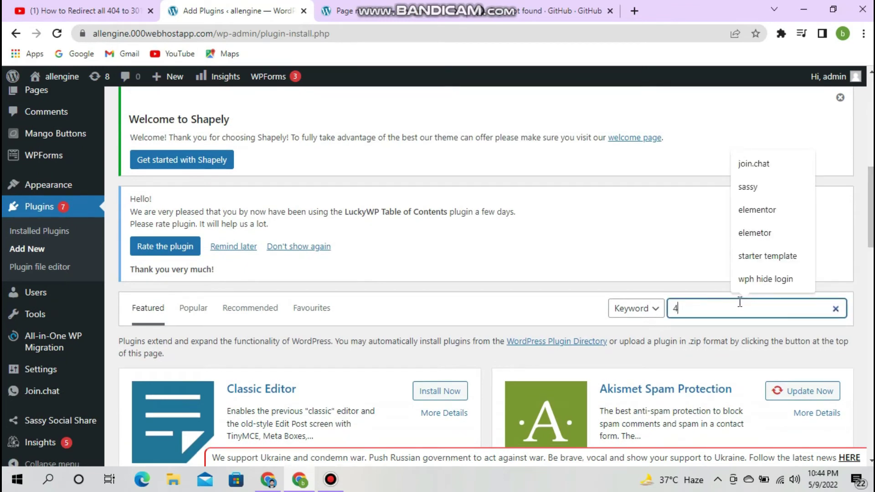
{"action": "type", "text": "04 t0"}
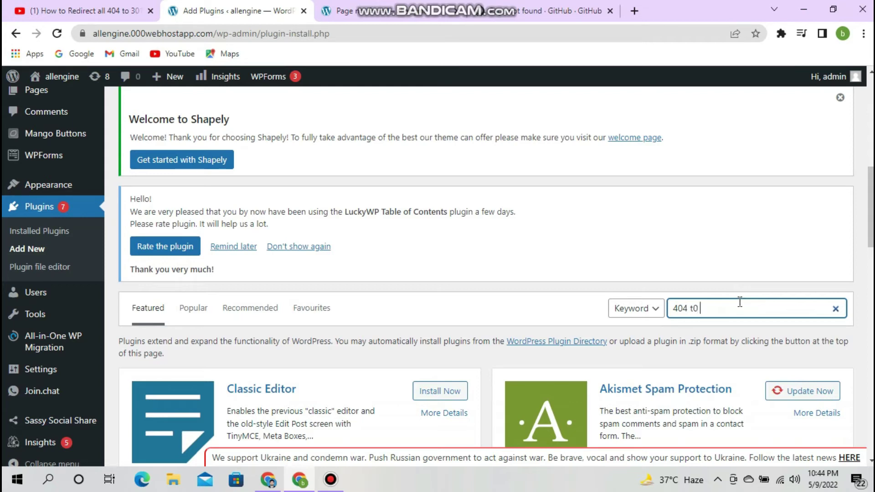
{"action": "key", "text": "BackSpace"}
{"action": "type", "text": "o 301"}
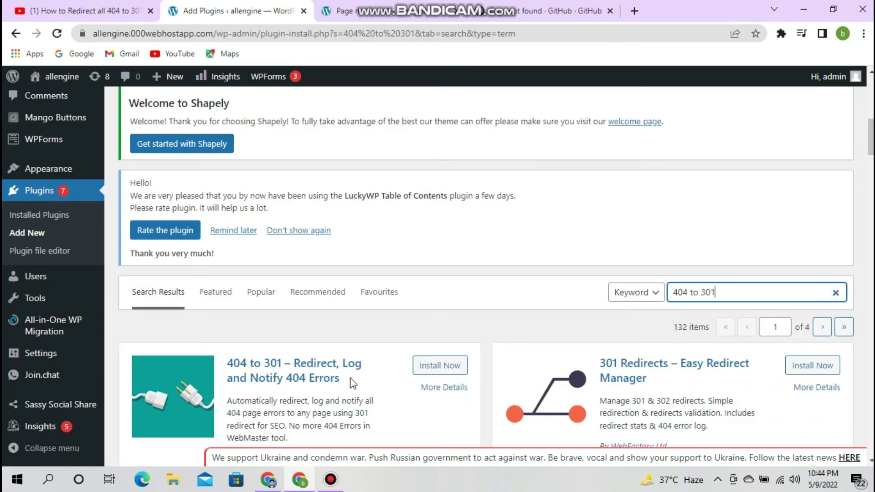
- Install and activate the "404 to 301 – Redirect, Log and Notify 404 Errors" plugin
{"action": "left_click", "coordinate": [427, 371]}
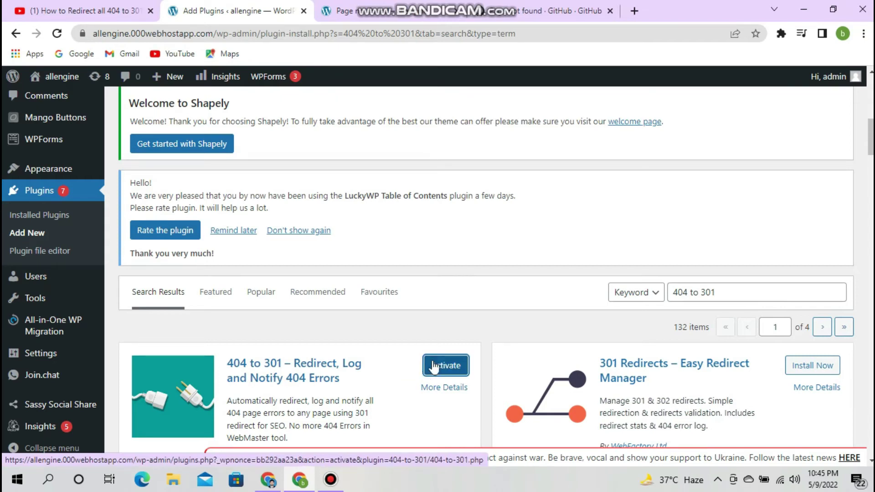
{"action": "left_click", "coordinate": [434, 366]}
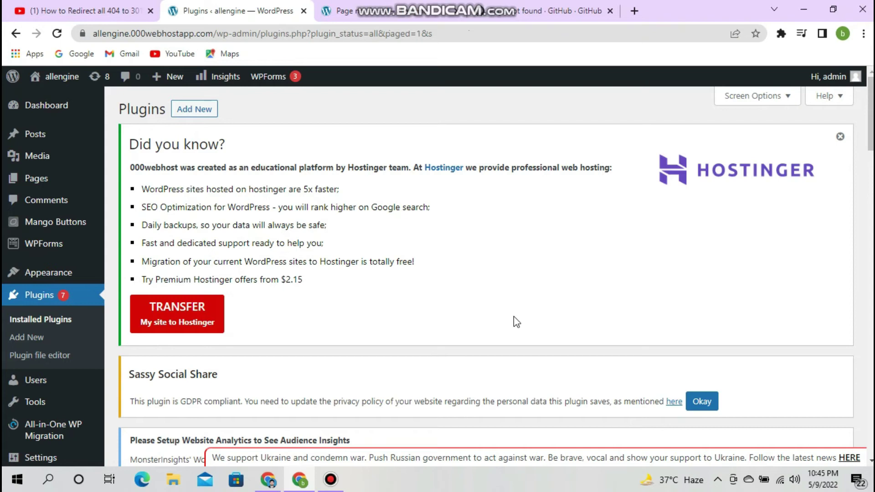
- Look at the GitHub 404 page and the site's not-found page for the deleted "benifits-of-database" post
{"action": "left_click", "coordinate": [488, 8]}
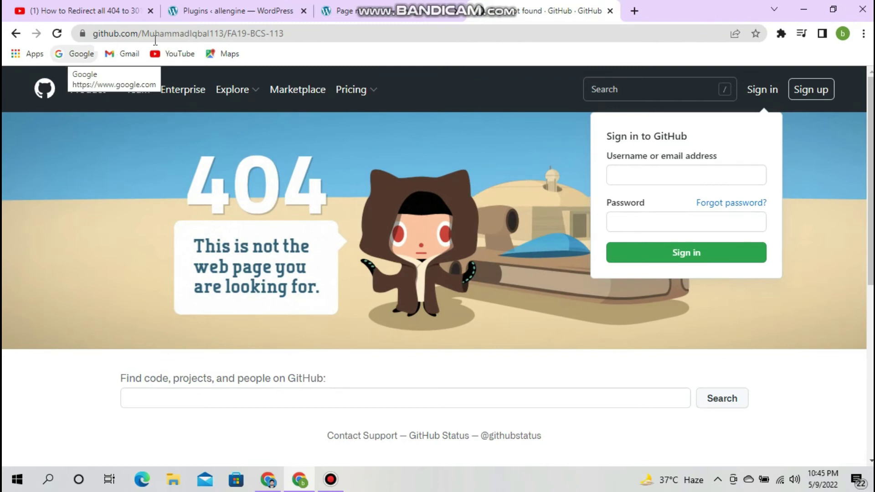
{"action": "left_click", "coordinate": [331, 14]}
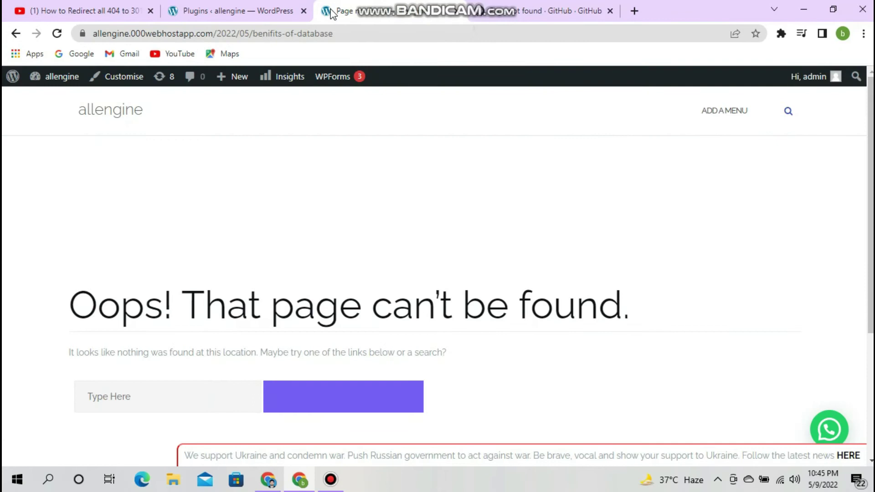
- Return to the installed plugins list and open the settings of the 404 to 301 plugin
{"action": "mouse_move", "coordinate": [284, 2]}
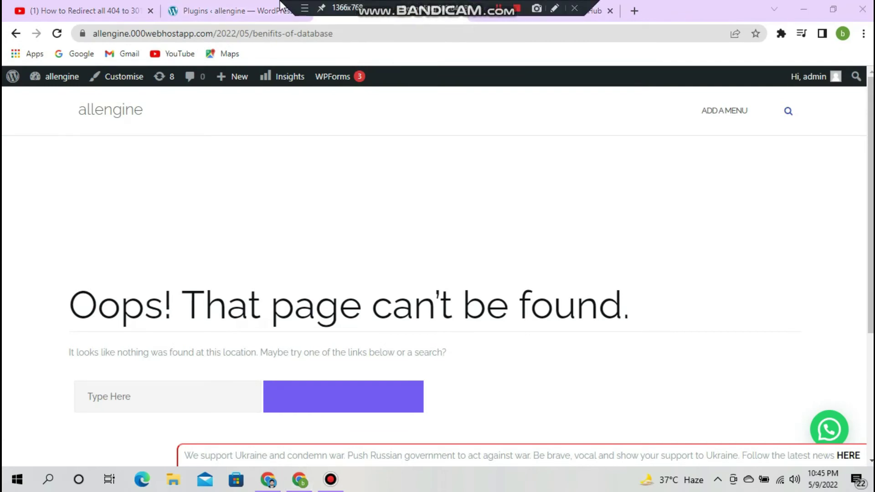
{"action": "left_click", "coordinate": [264, 10]}
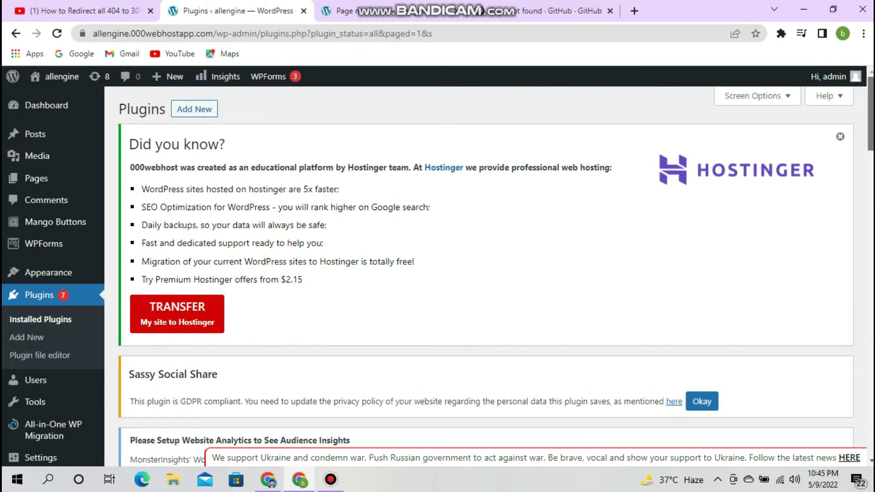
{"action": "scroll", "coordinate": [870, 137], "scroll_direction": "down", "scroll_amount": 4}
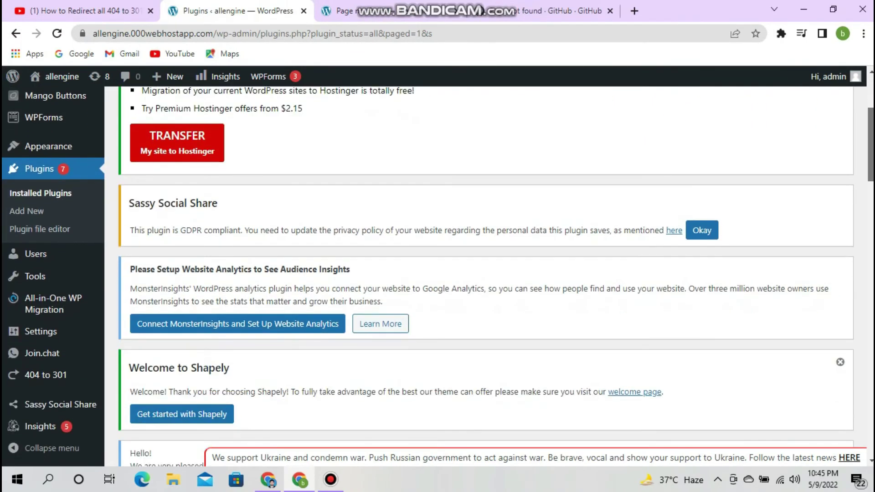
{"action": "scroll", "coordinate": [496, 277], "scroll_direction": "down", "scroll_amount": 2}
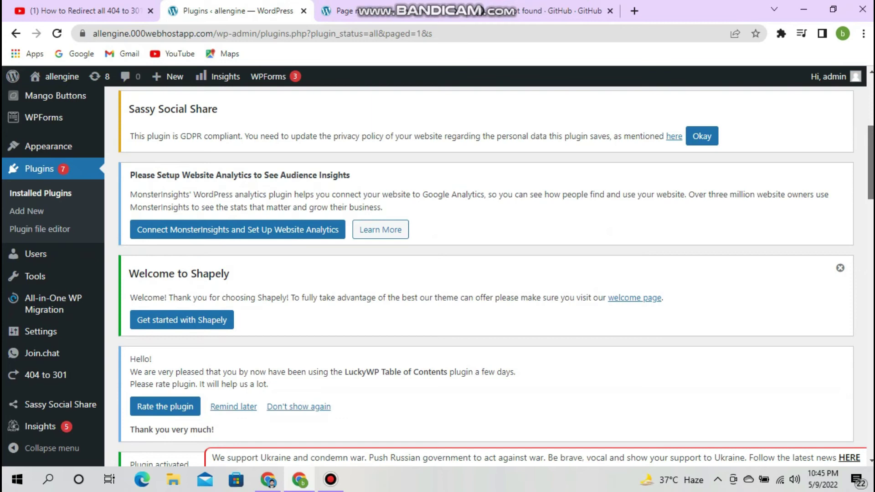
{"action": "scroll", "coordinate": [486, 276], "scroll_direction": "down", "scroll_amount": 7}
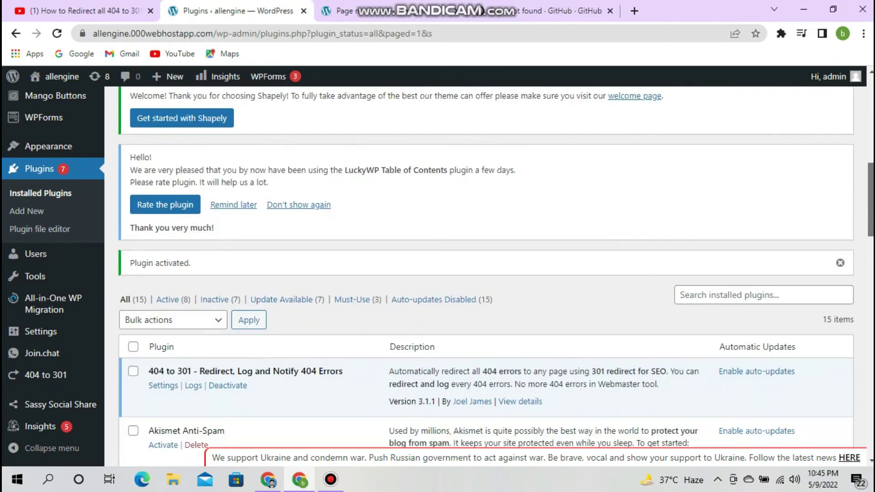
{"action": "scroll", "coordinate": [633, 203], "scroll_direction": "down", "scroll_amount": 2}
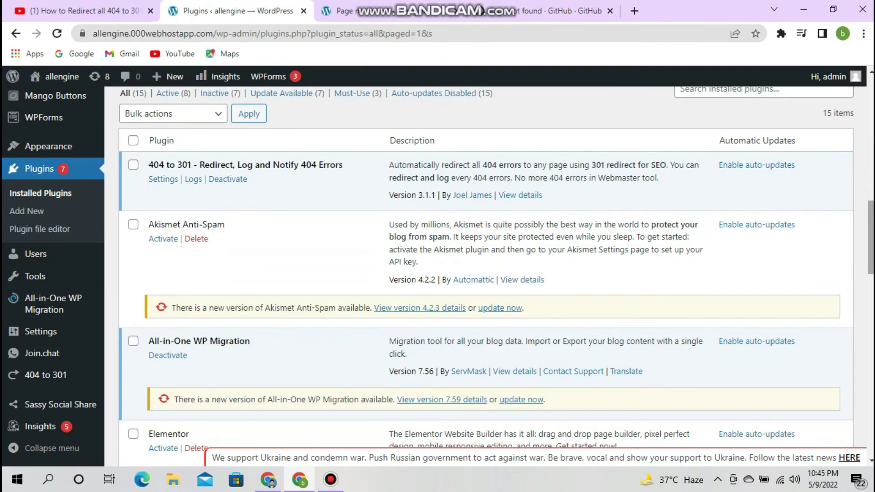
{"action": "left_click", "coordinate": [165, 179]}
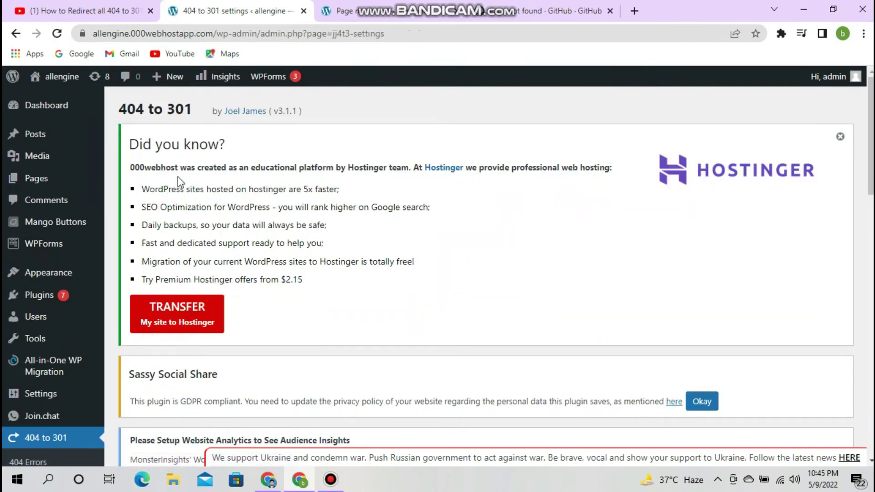
- Review the redirect options in the 404 to 301 settings and enable email notifications for 404 logs
{"action": "left_click_drag", "start_coordinate": [870, 136], "coordinate": [870, 309]}
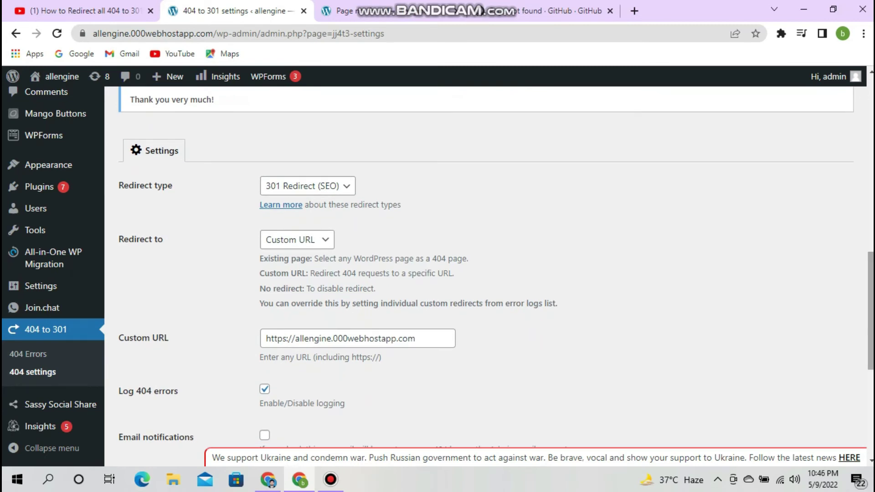
{"action": "scroll", "coordinate": [870, 314], "scroll_direction": "down", "scroll_amount": 1}
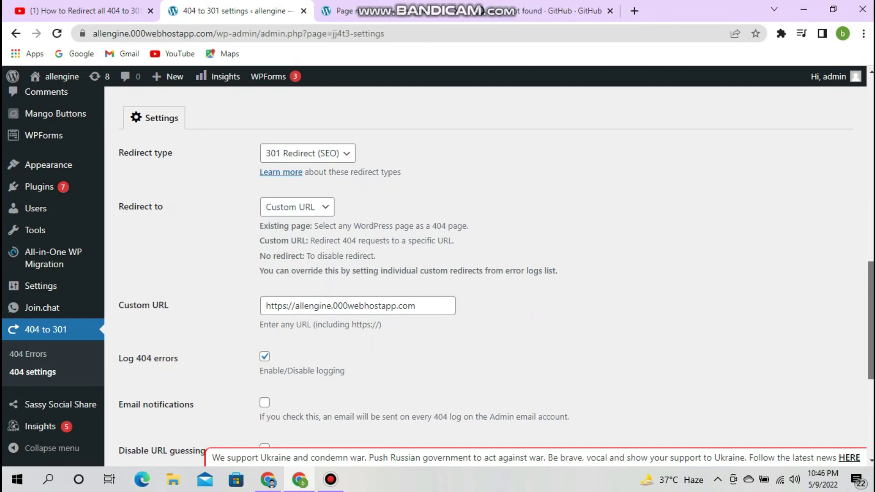
{"action": "scroll", "coordinate": [870, 319], "scroll_direction": "down", "scroll_amount": 3}
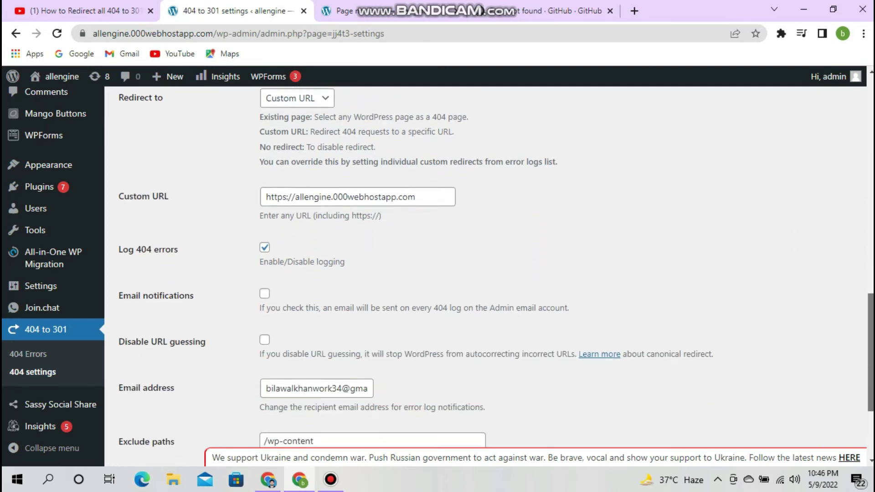
{"action": "scroll", "coordinate": [870, 319], "scroll_direction": "down", "scroll_amount": 1}
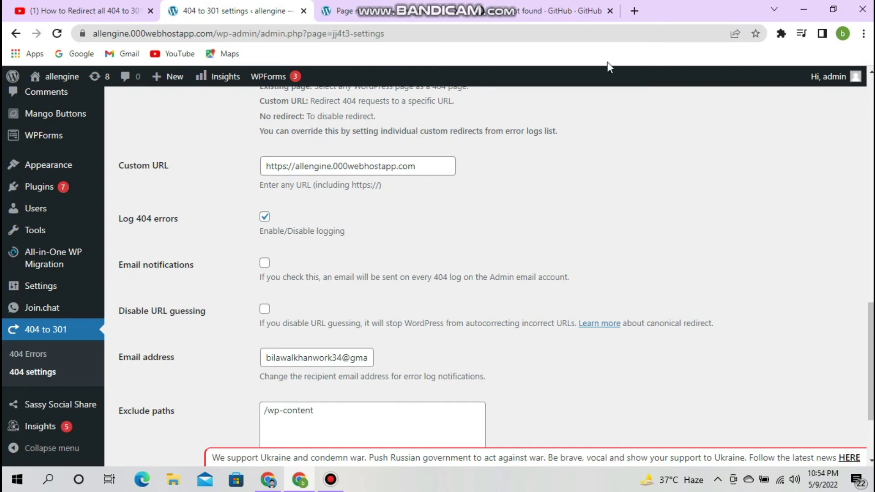
{"action": "left_click", "coordinate": [265, 264]}
{"action": "left_click", "coordinate": [265, 263]}
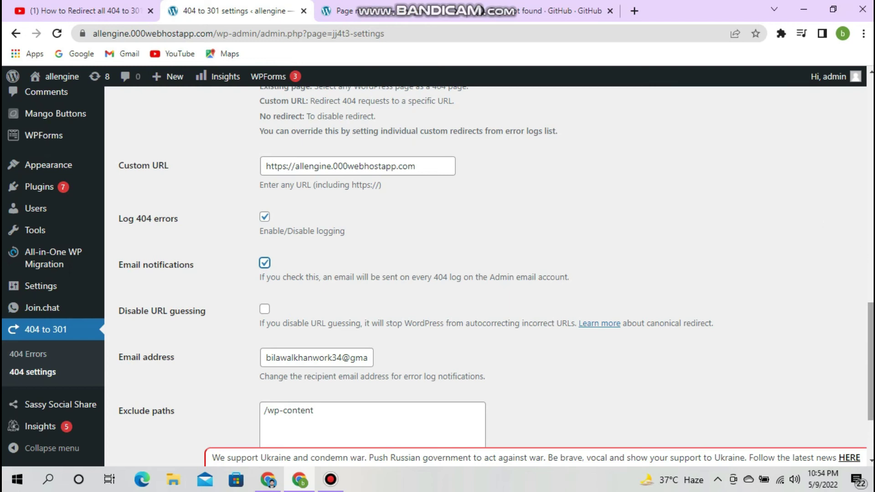
- Add a line break after /wp-content in the excluded paths and save the plugin settings
{"action": "left_click_drag", "start_coordinate": [870, 356], "coordinate": [870, 387]}
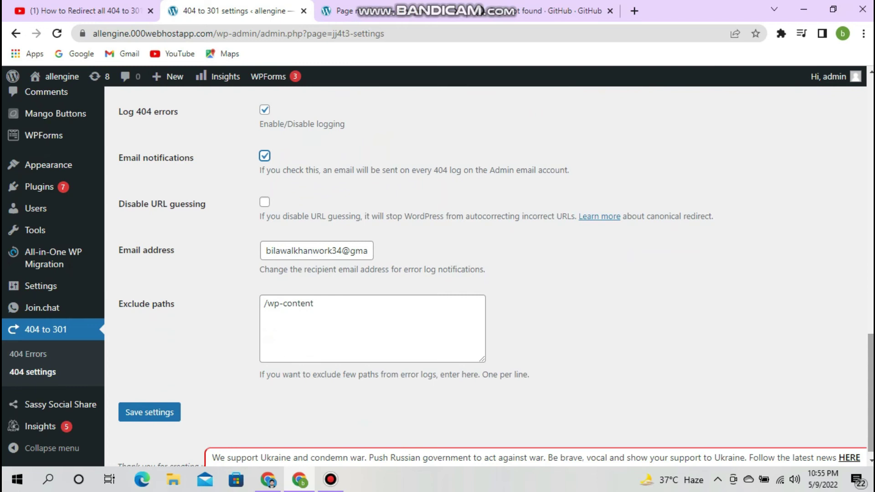
{"action": "scroll", "coordinate": [495, 279], "scroll_direction": "down", "scroll_amount": 1}
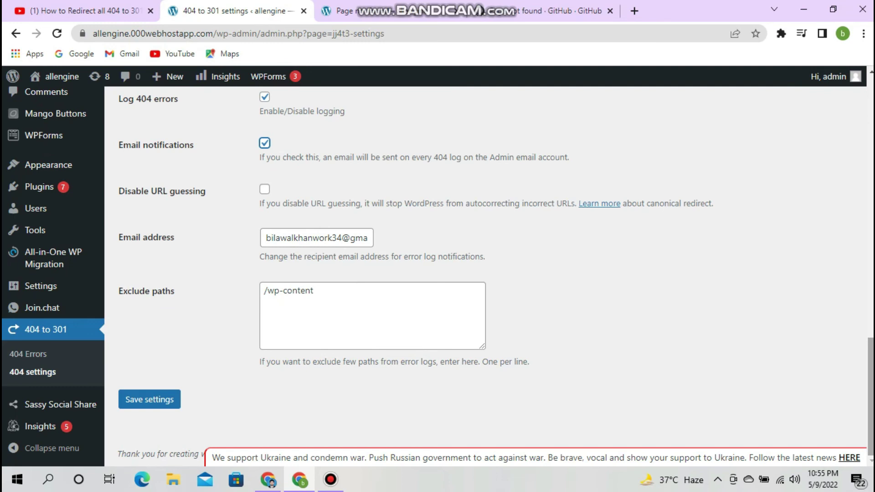
{"action": "left_click", "coordinate": [331, 300]}
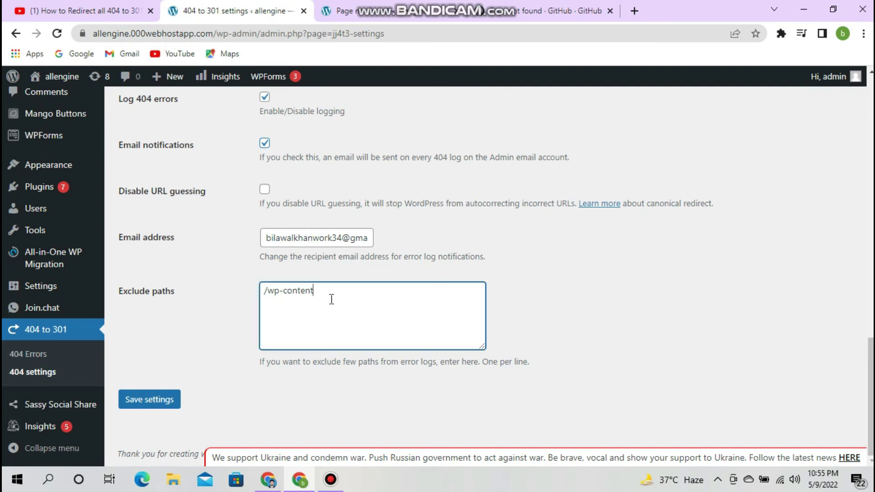
{"action": "key", "text": "Return"}
{"action": "left_click", "coordinate": [157, 407]}
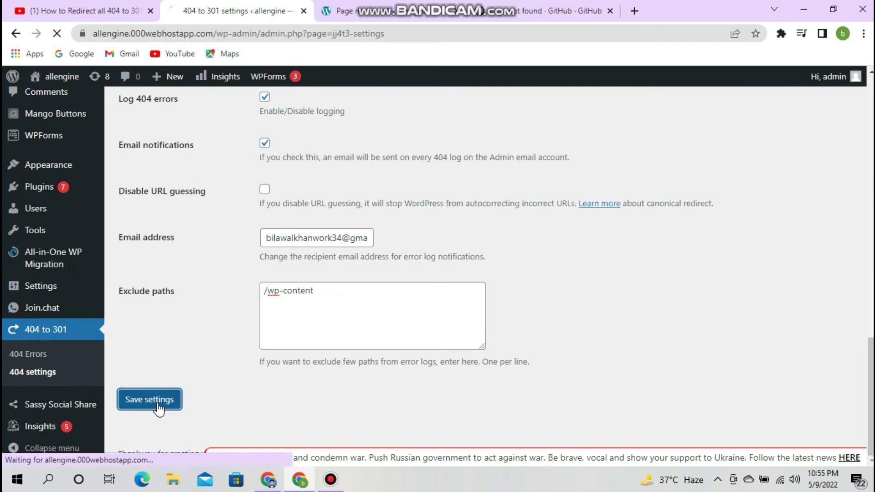